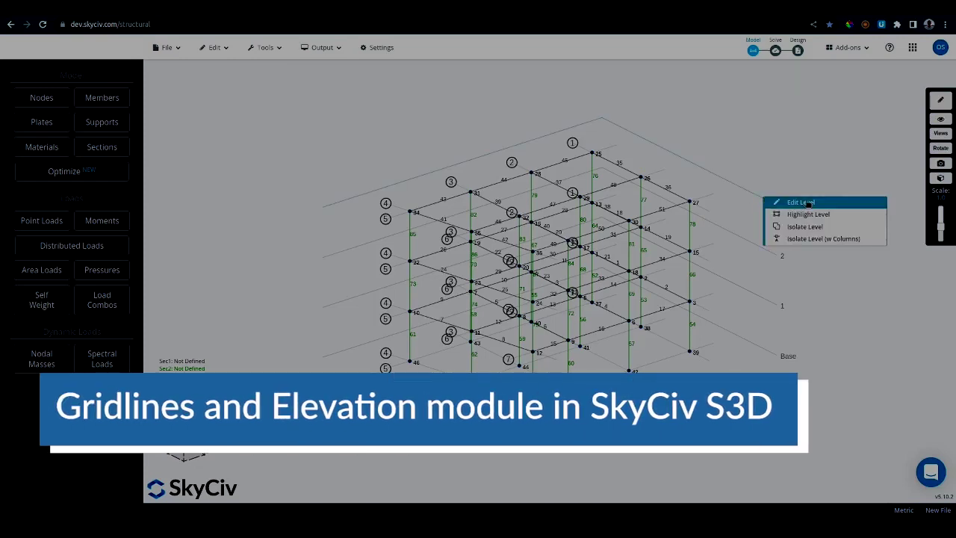
Open Edit Level on an existing level, then start a new empty model
click(801, 201)
click(121, 143)
key(BackSpace)
key(BackSpace)
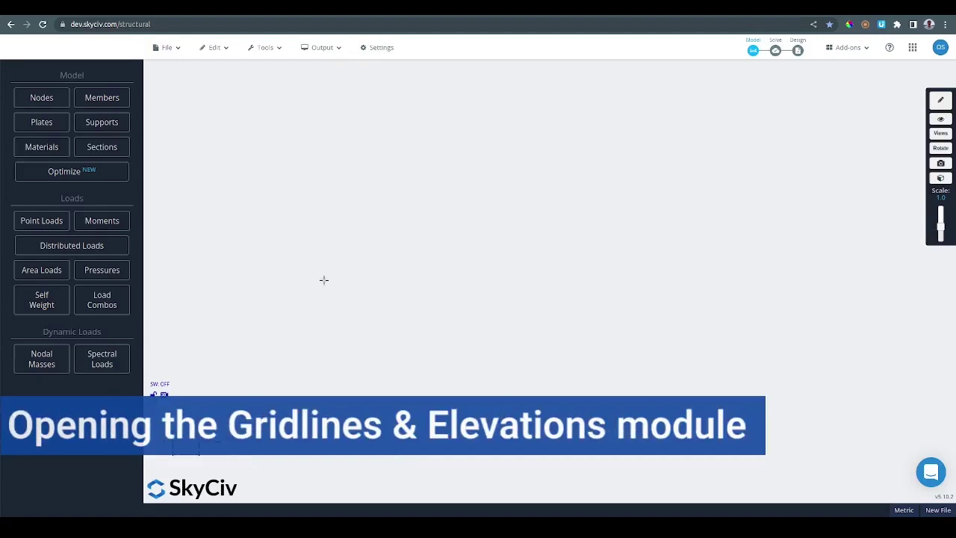
Open Gridlines & Elevations from the Tools menu, then go back to the model
mouse_move(277, 47)
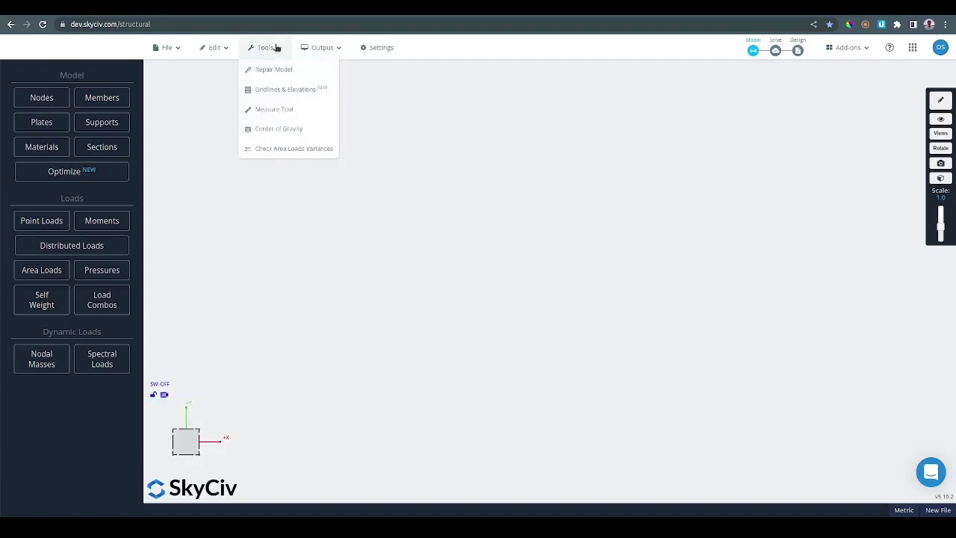
click(287, 90)
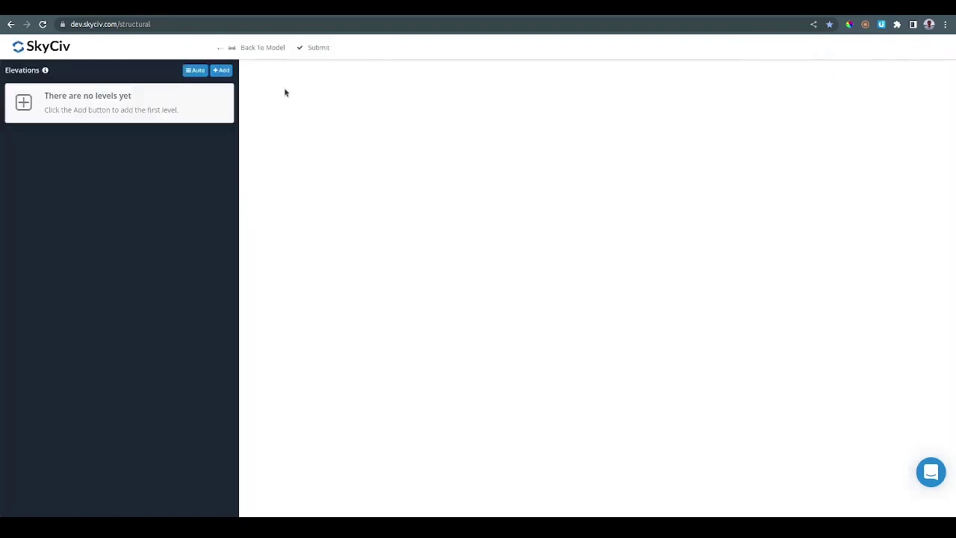
click(257, 49)
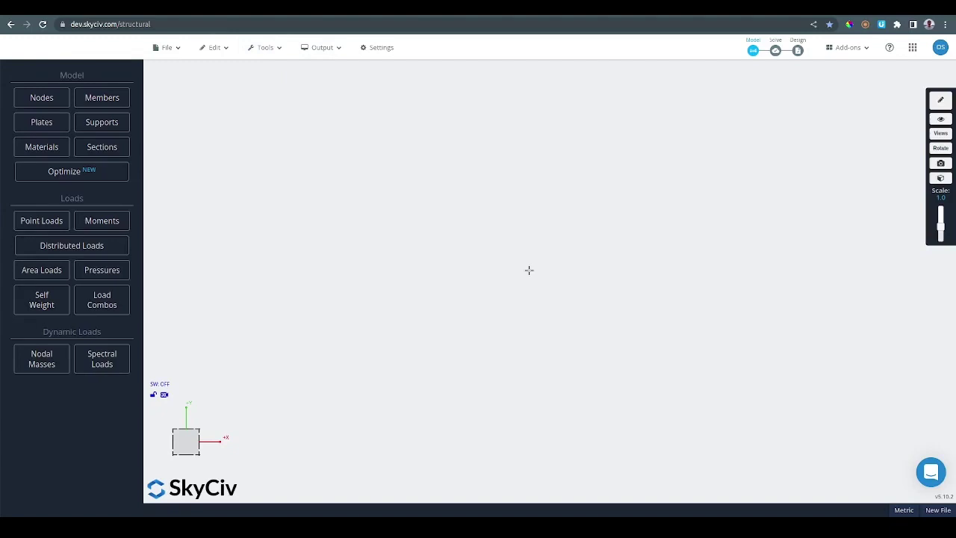
Reopen Gridlines & Elevations through the feature search for 'gr'
key(ctrl+f)
text(gridlines)
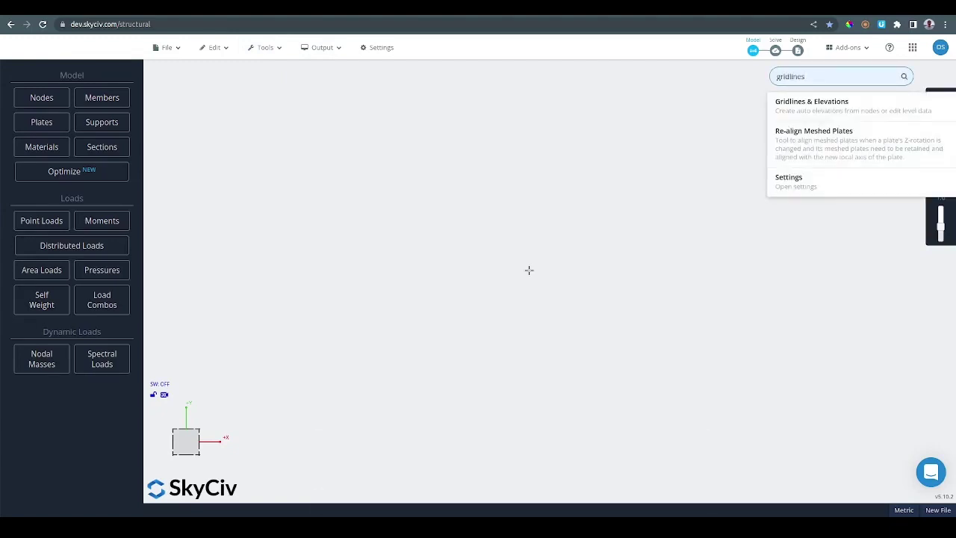
key(Down)
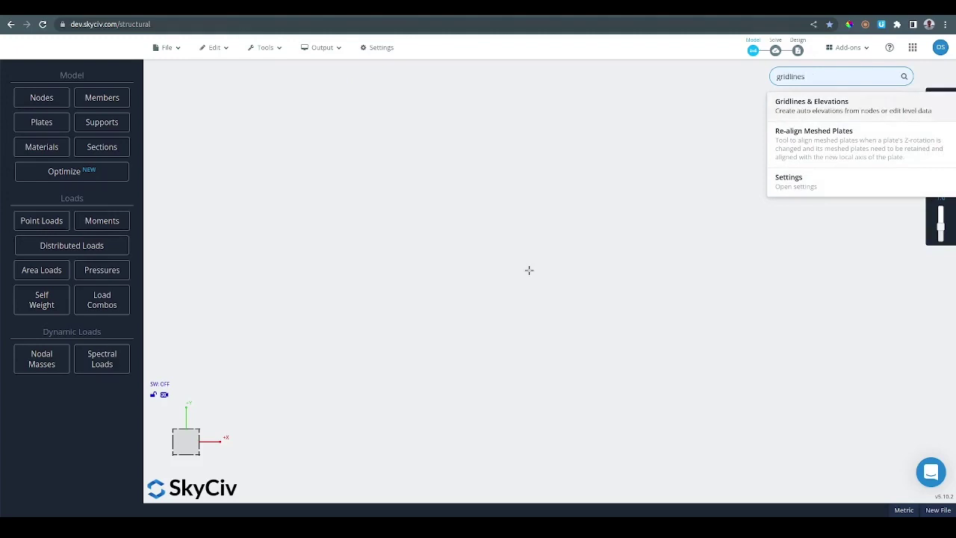
key(Return)
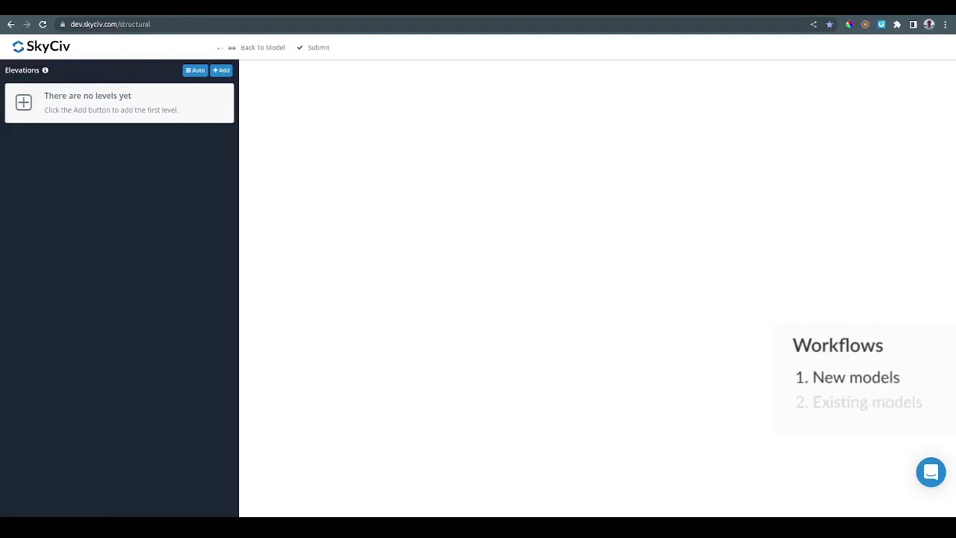
Add the Base level at elevation 0 and set a 10 m grid spacing
click(221, 70)
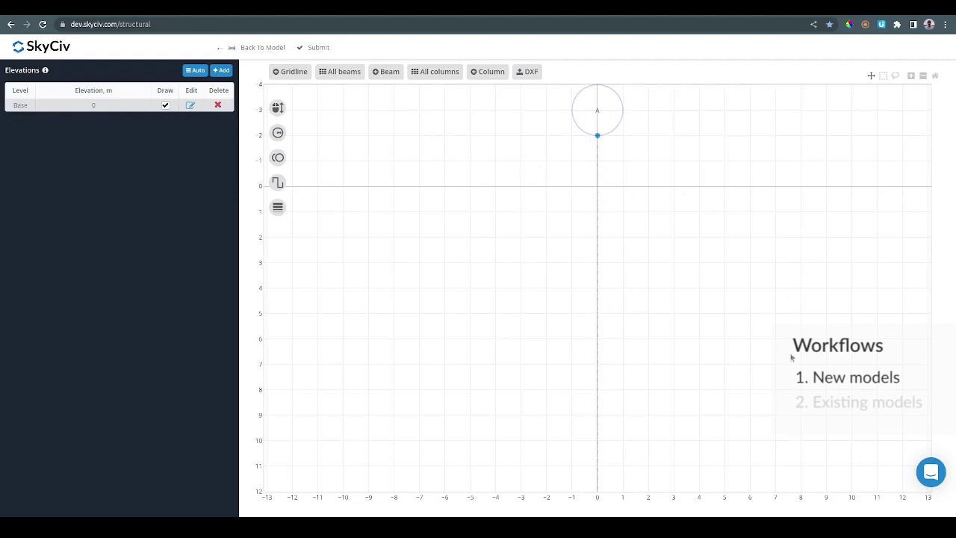
click(278, 108)
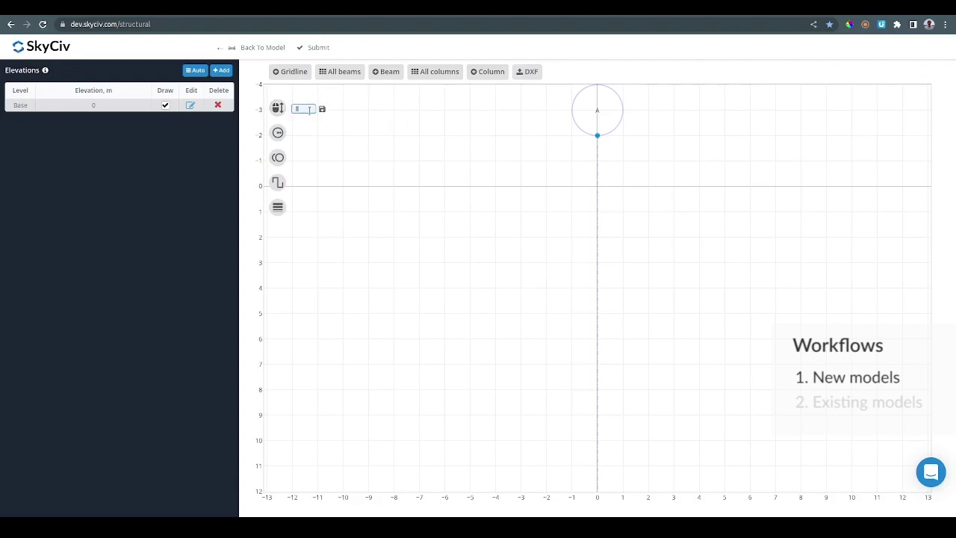
key(Return)
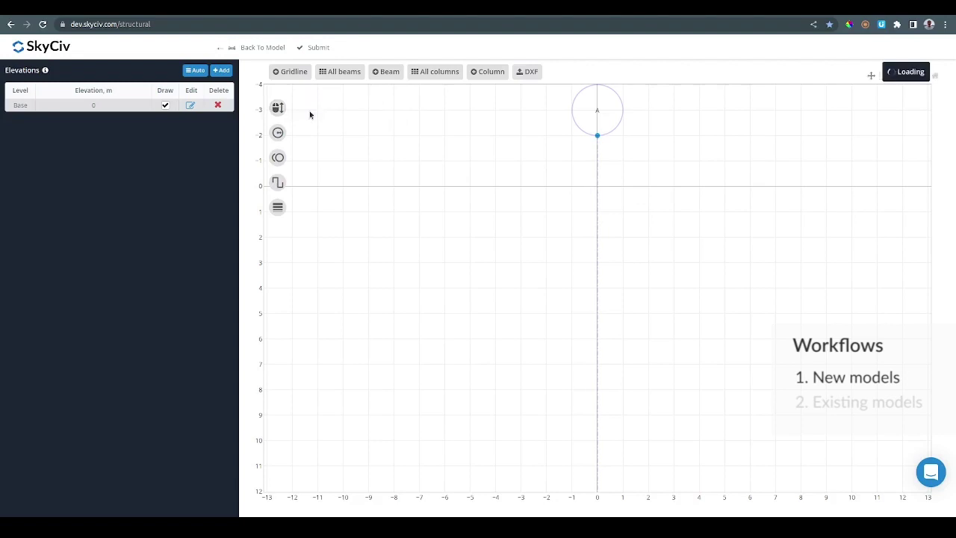
scroll(375, 273, down, 5)
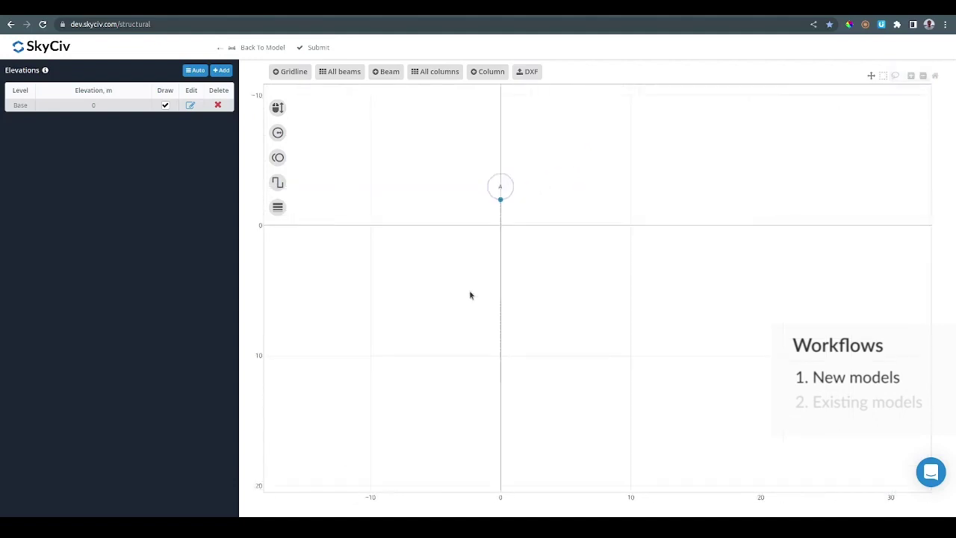
scroll(594, 313, up, 1)
scroll(389, 164, up, 1)
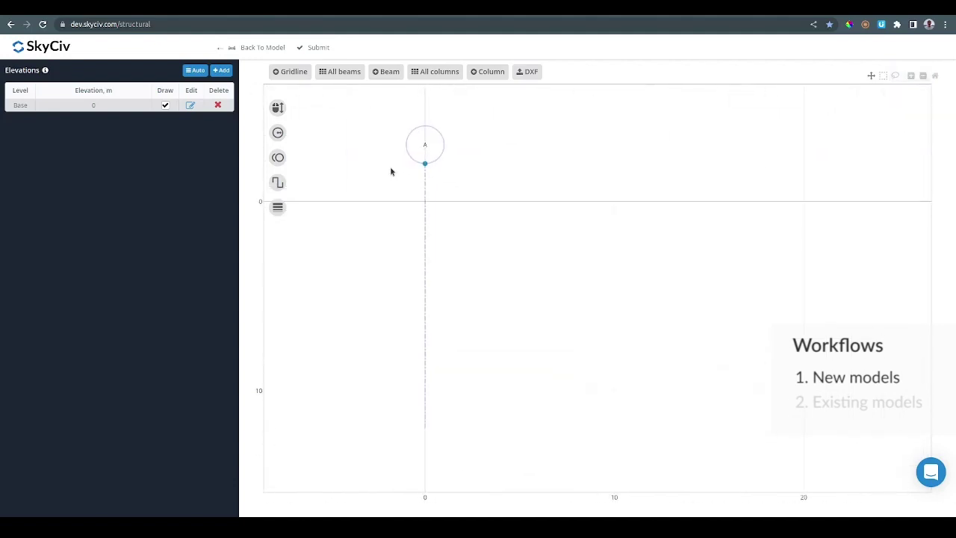
Draw a vertical gridline at x = 10 and name it B
click(295, 73)
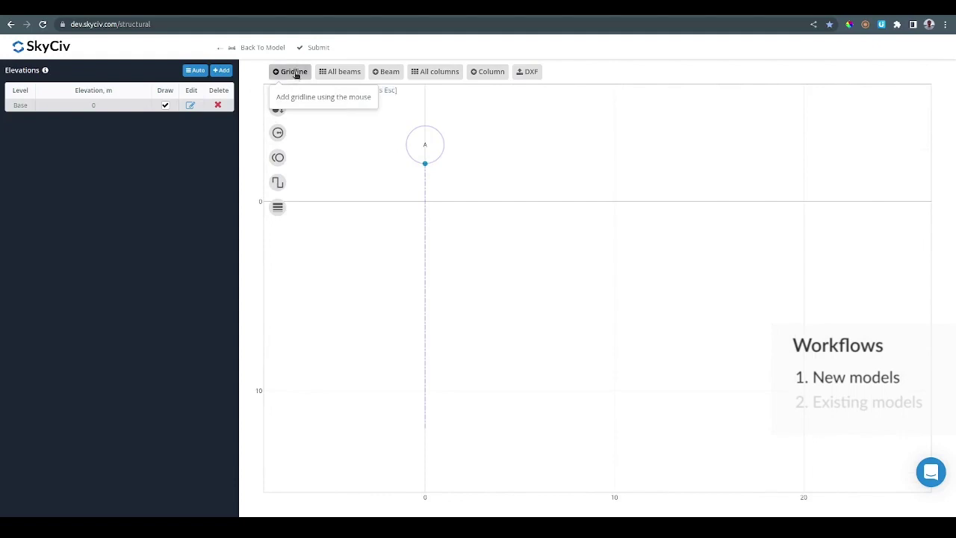
click(613, 203)
click(619, 380)
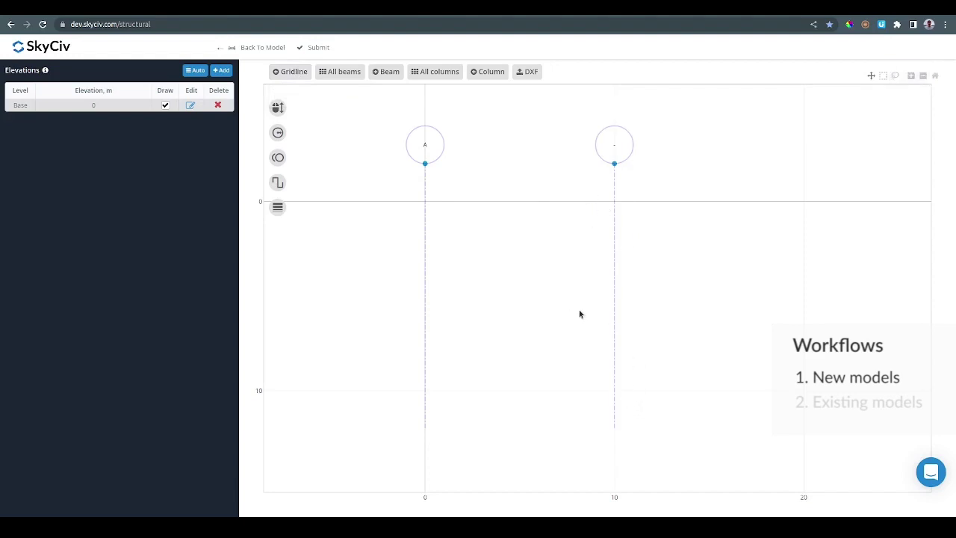
click(616, 165)
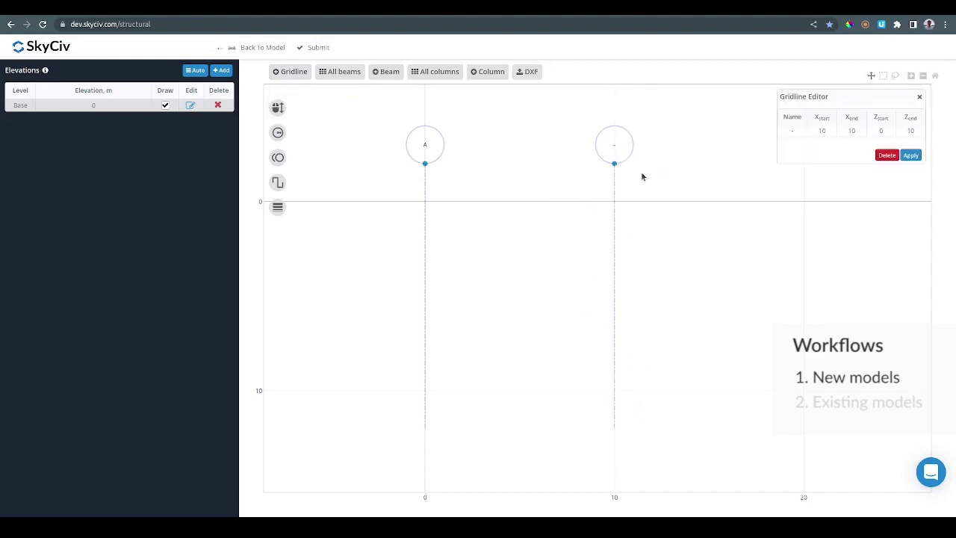
click(793, 131)
text(B)
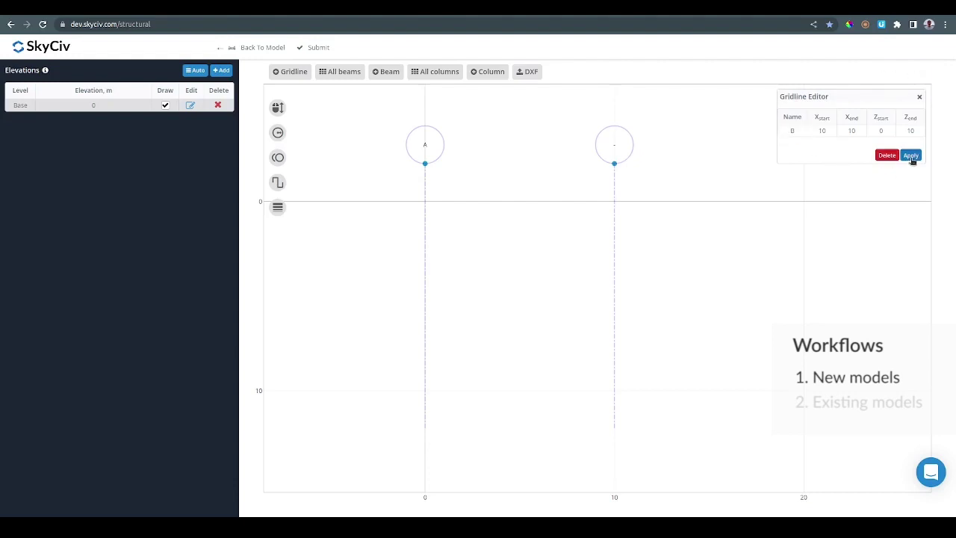
click(912, 156)
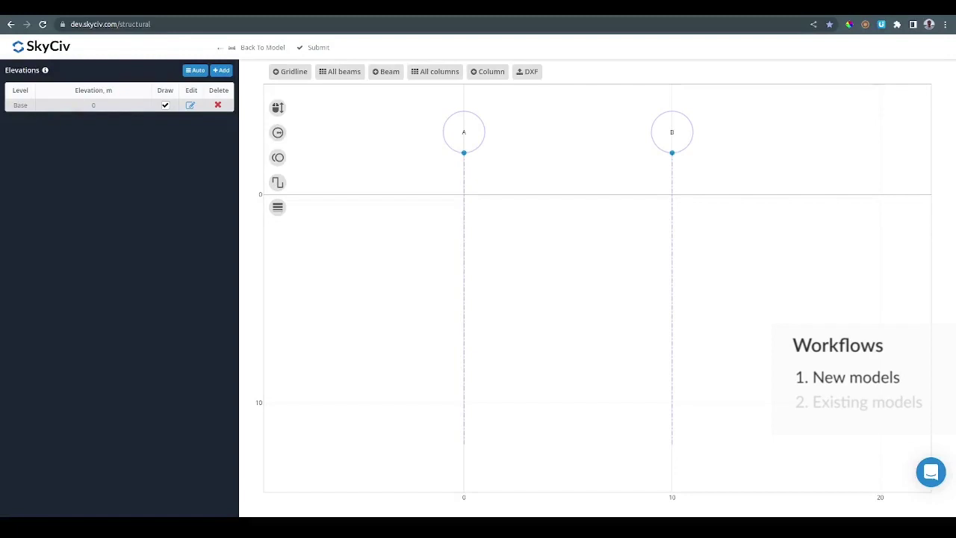
Draw a horizontal gridline from (0,0) to (10,0) and name it 1
click(290, 71)
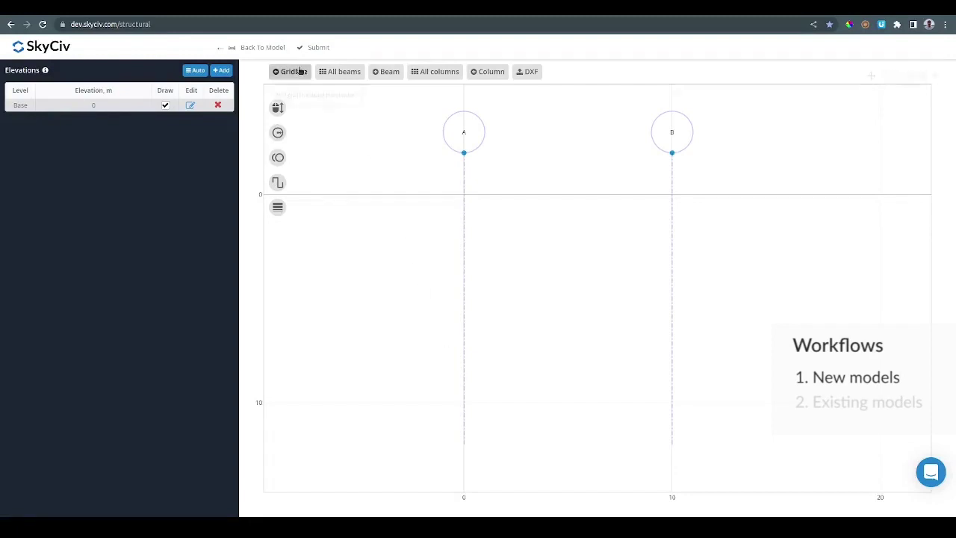
click(523, 245)
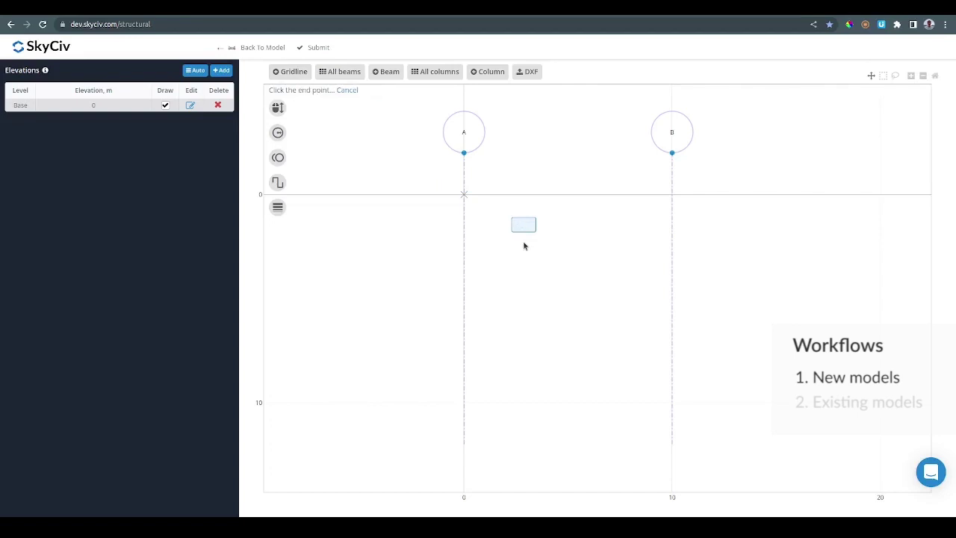
click(524, 245)
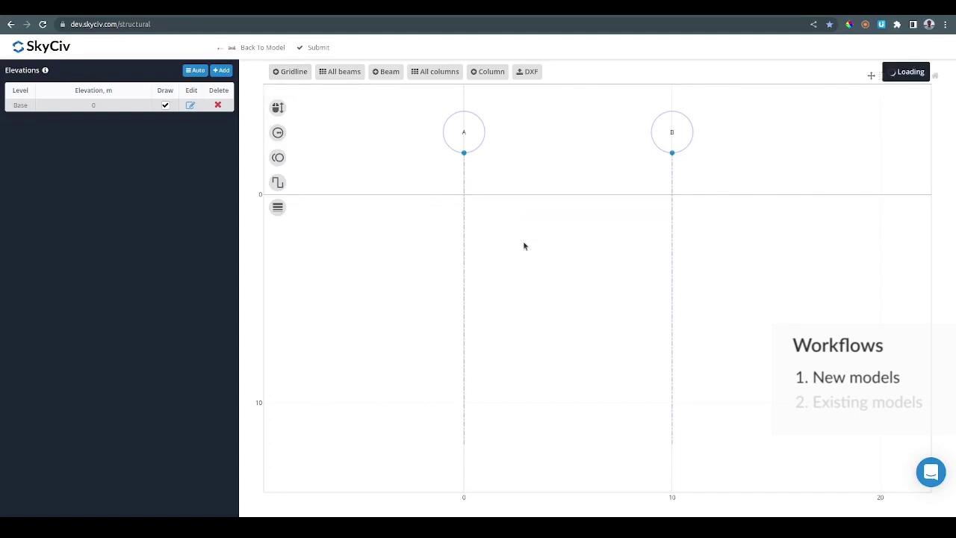
click(422, 194)
click(793, 132)
text(1)
click(911, 155)
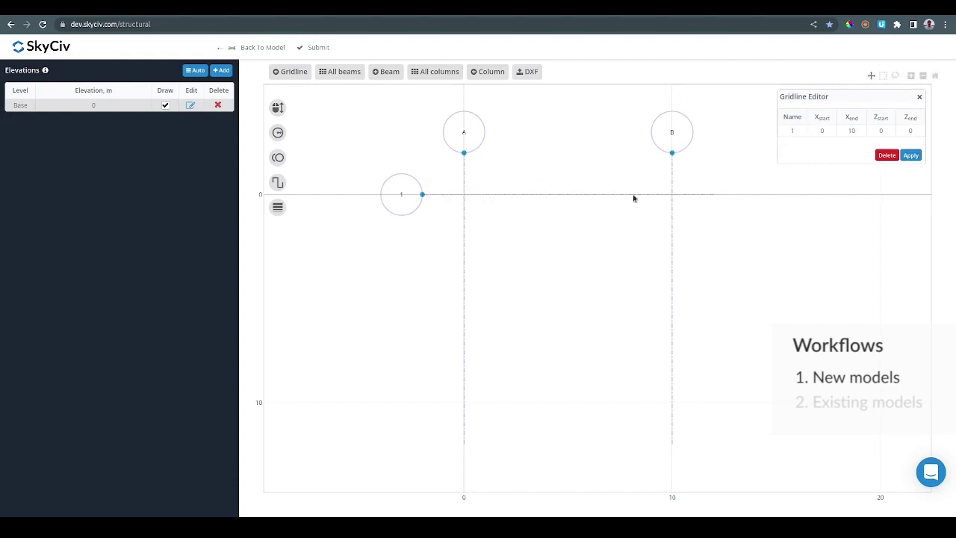
click(920, 96)
Import gridlines from Grids1-inclined(origin).dxf with the units set to metres
click(532, 72)
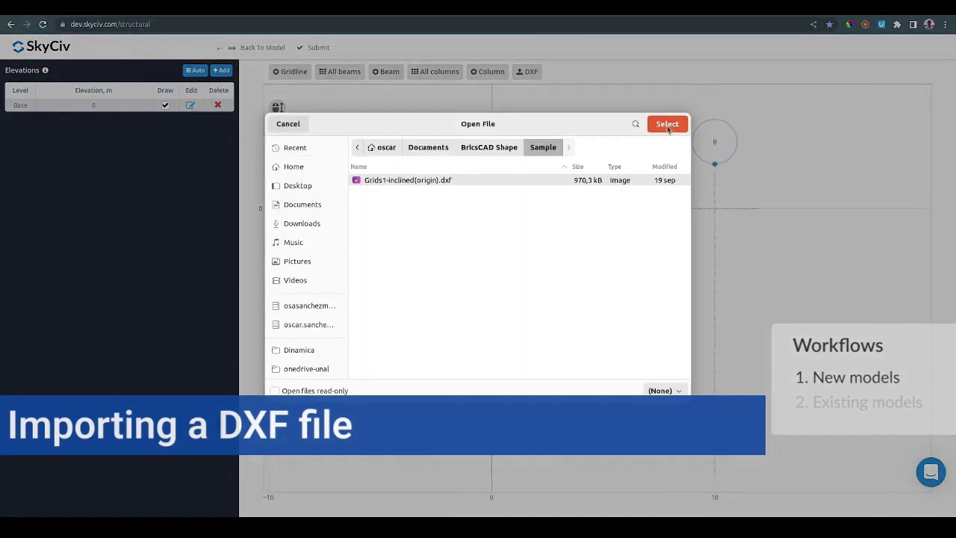
click(667, 125)
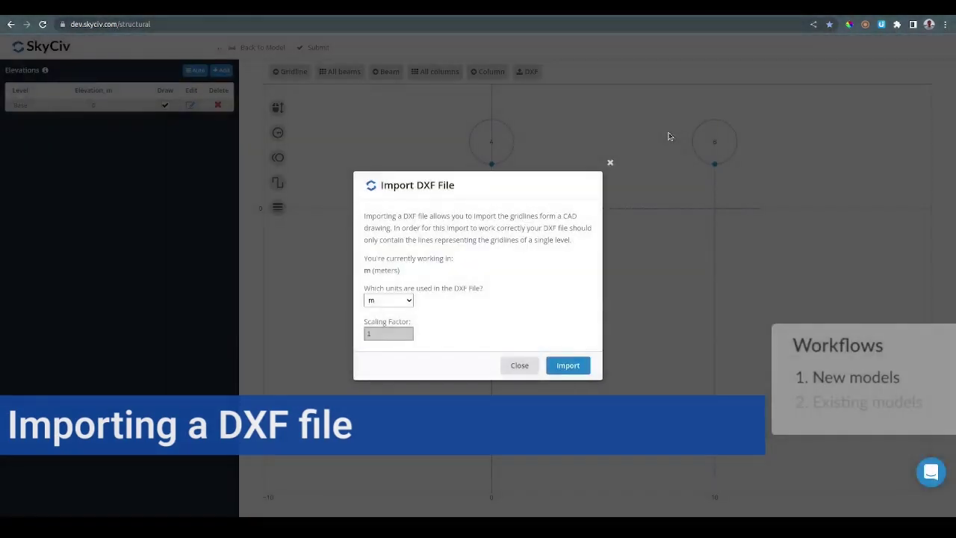
click(401, 301)
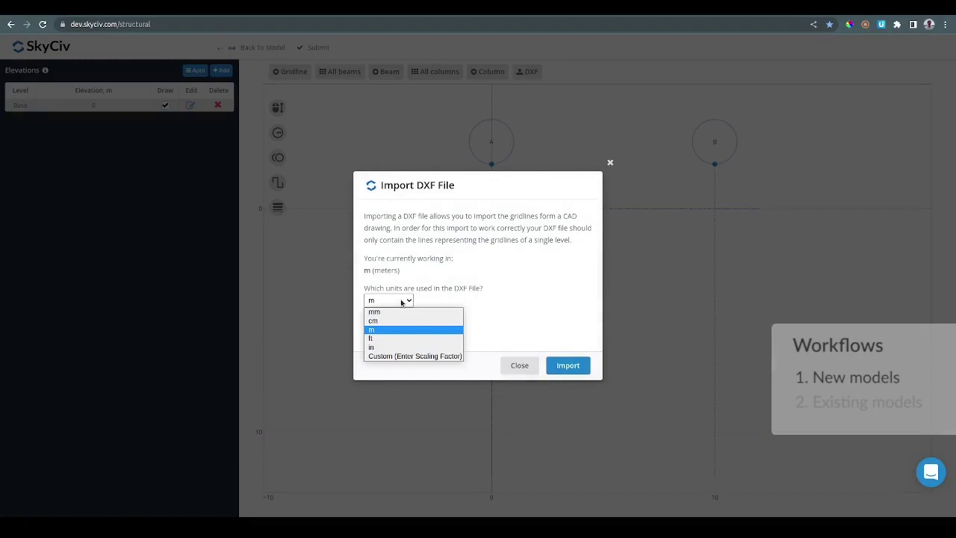
click(412, 357)
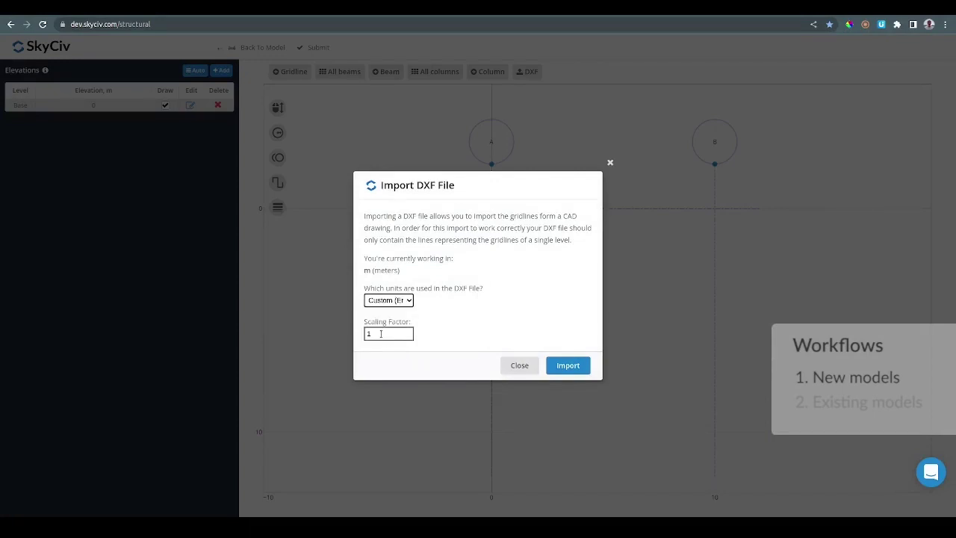
click(402, 302)
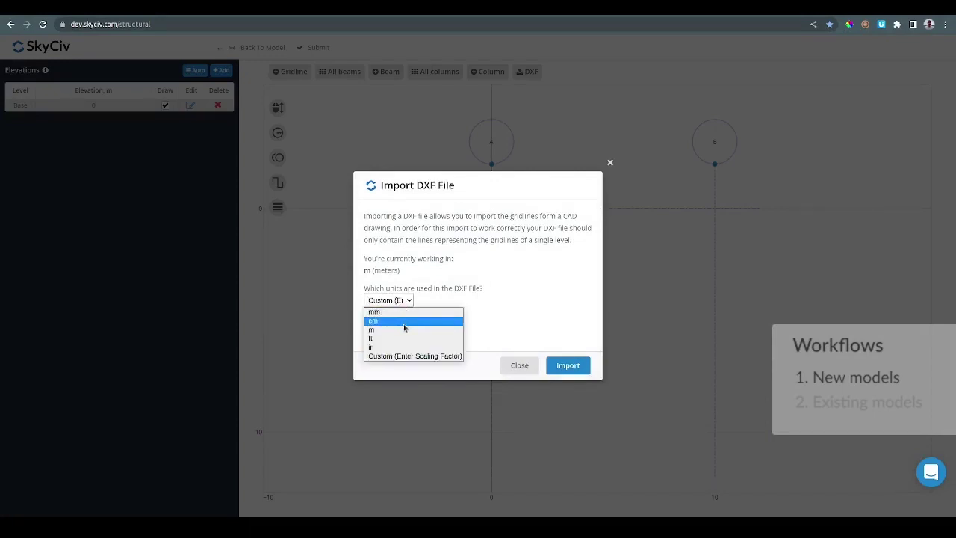
click(404, 330)
click(566, 365)
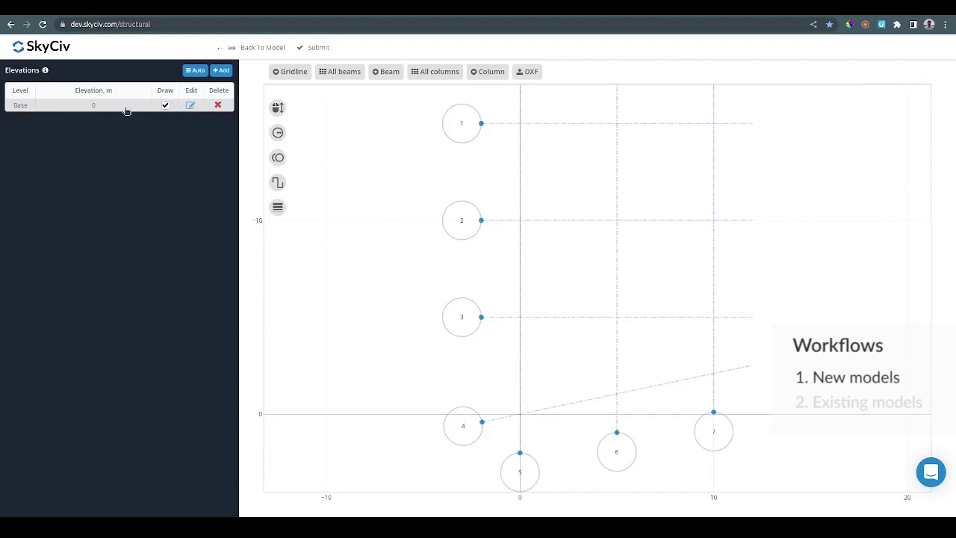
Add level 1 at elevation 3.5 m, keeping Base at 0
click(222, 71)
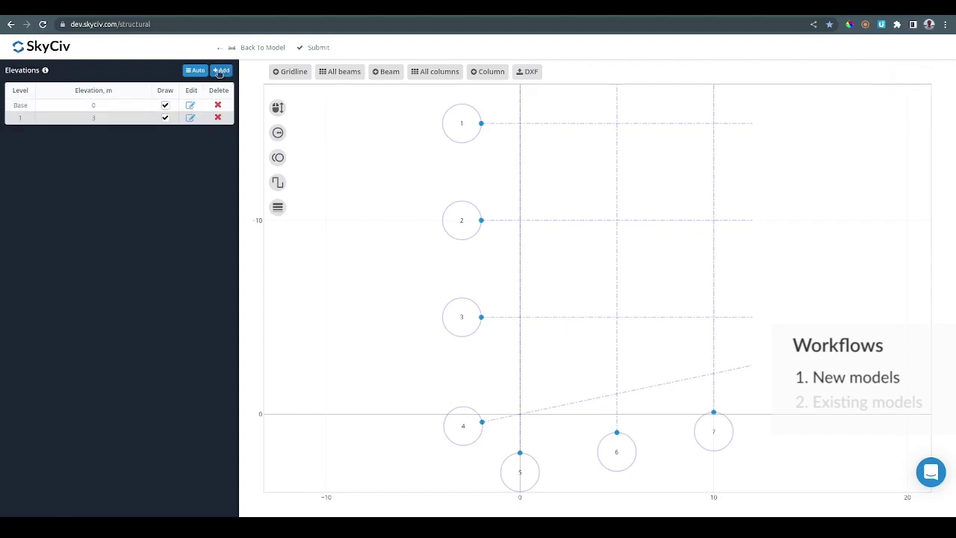
double_click(121, 106)
key(Return)
double_click(21, 118)
double_click(106, 117)
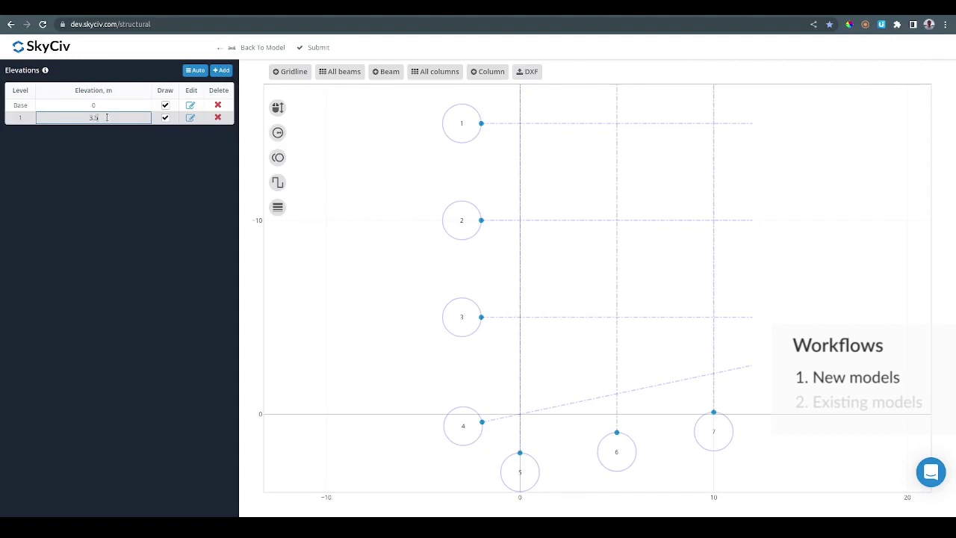
key(Return)
scroll(450, 306, down, 2)
scroll(508, 276, up, 1)
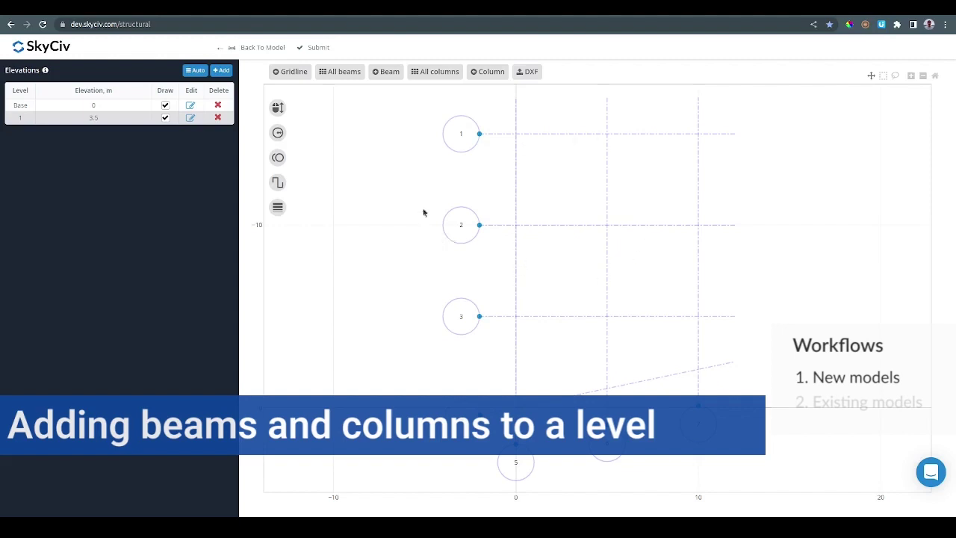
Draw a beam on gridline 2 from x = 0 to 5 and a column at gridline 1, x = 5
click(389, 75)
click(514, 233)
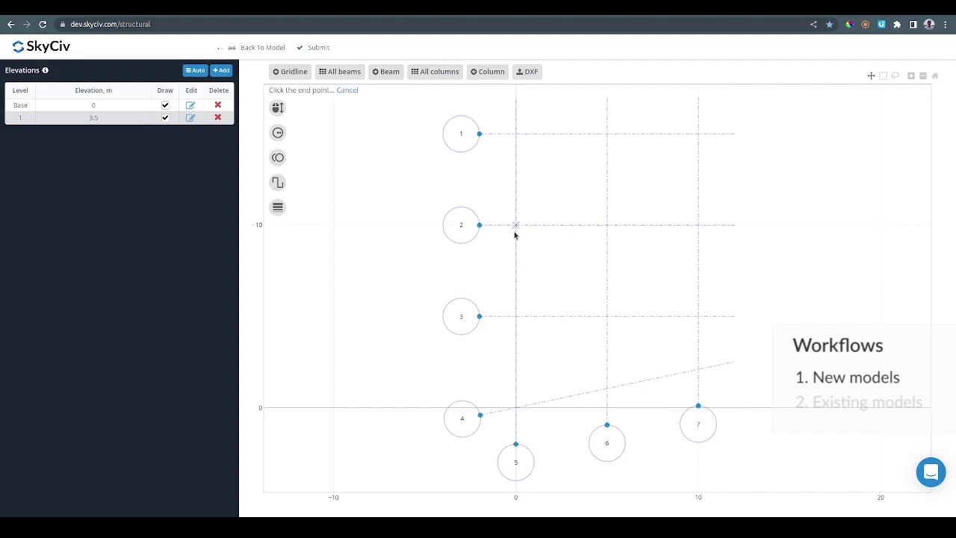
click(613, 236)
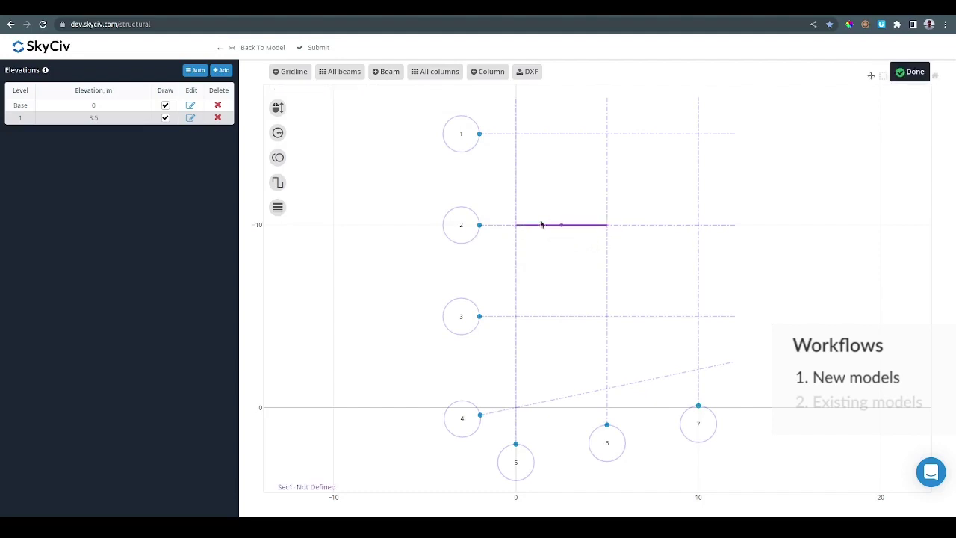
click(493, 75)
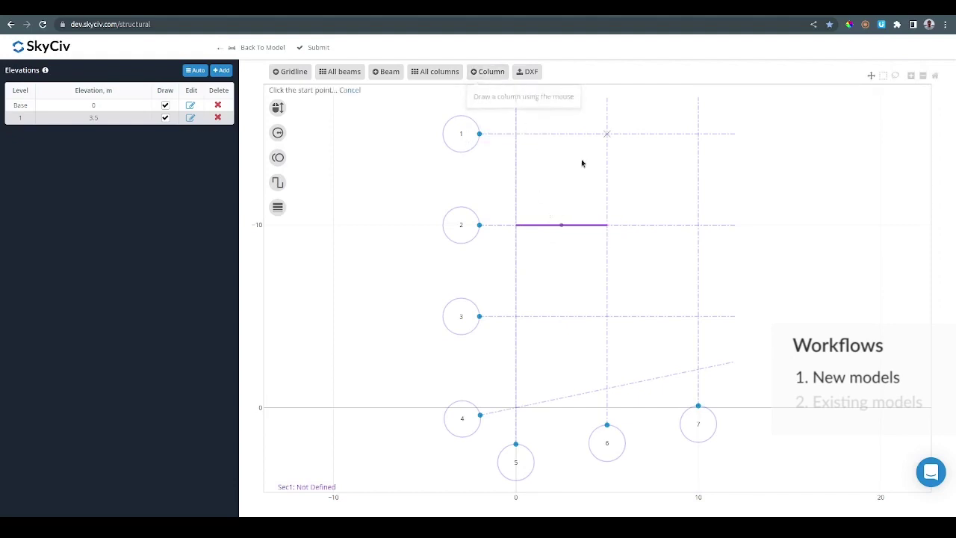
click(613, 150)
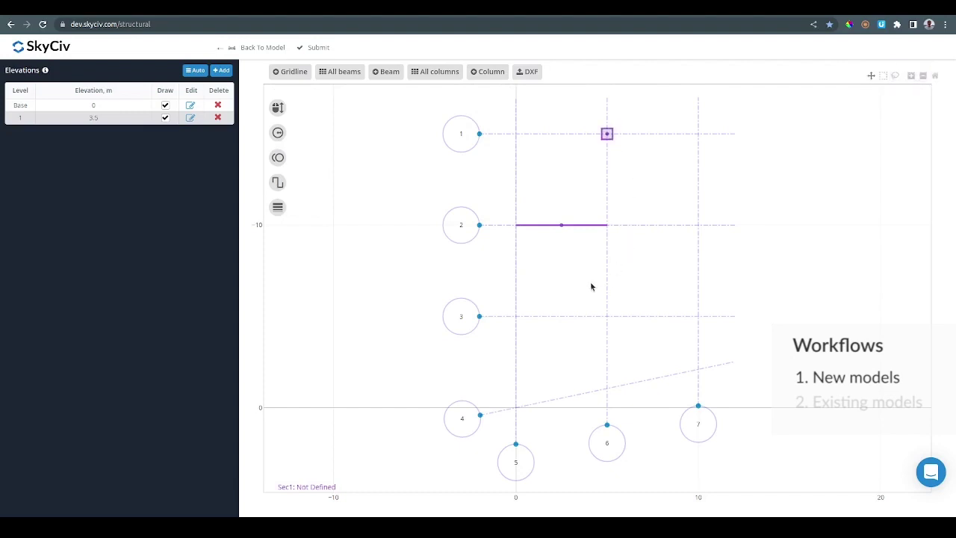
Generate beams along all gridline spans and delete the column on gridline 1
click(346, 72)
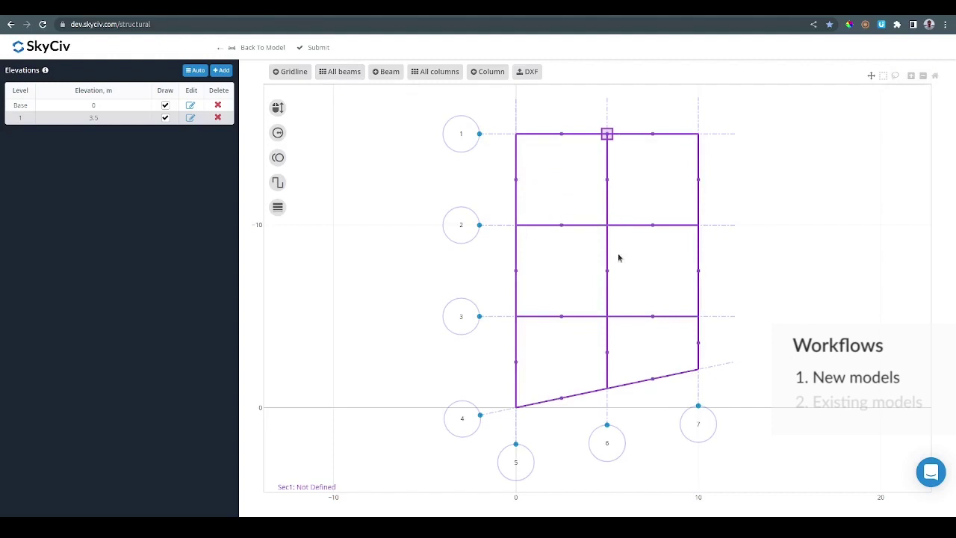
click(607, 134)
click(886, 156)
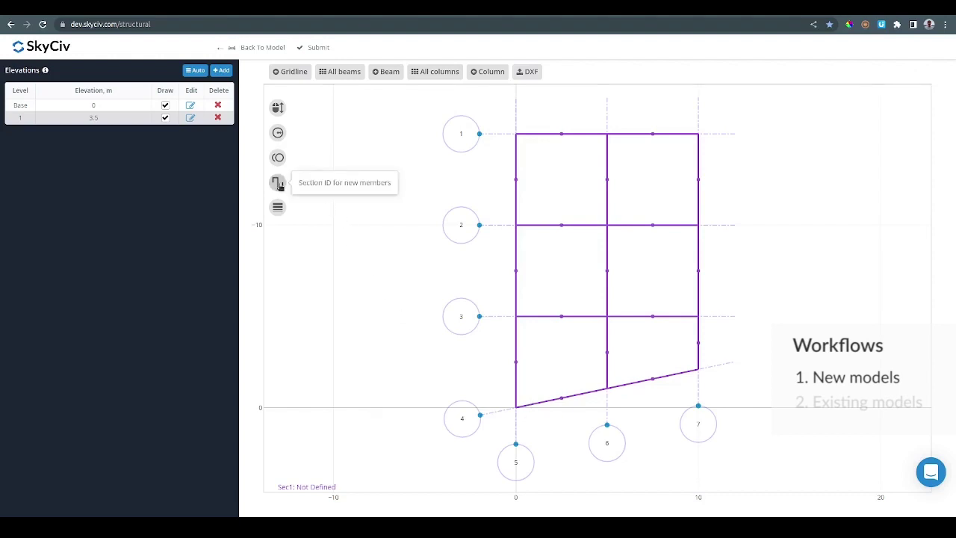
Confirm the section ID for new members and generate columns at every gridline intersection
click(278, 184)
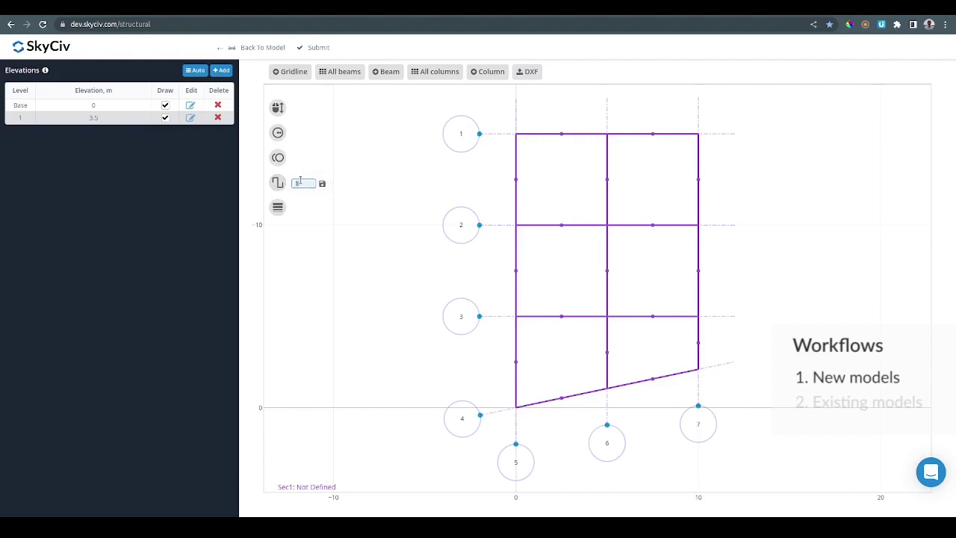
key(Return)
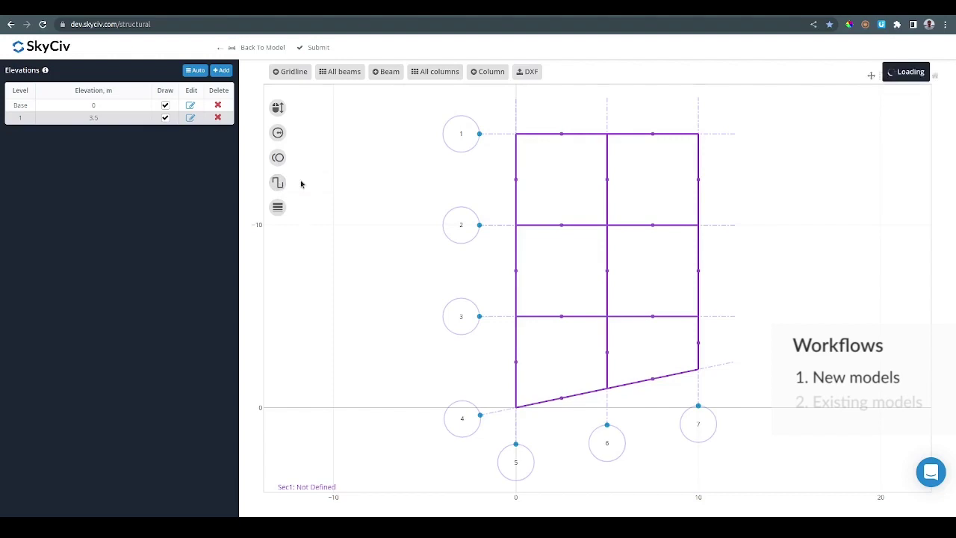
click(439, 73)
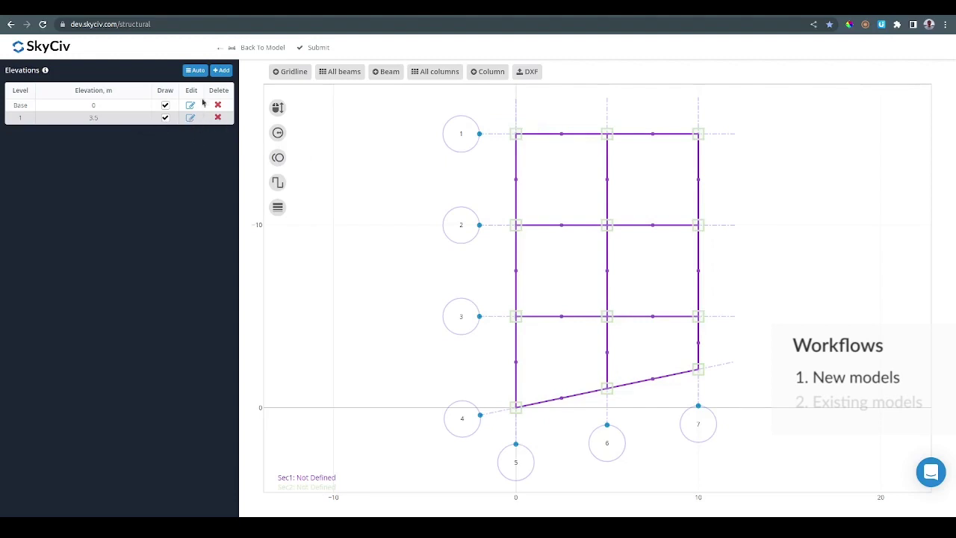
Add level 2 at 7 m and level 3 at 10.5 m to the elevations table
click(222, 70)
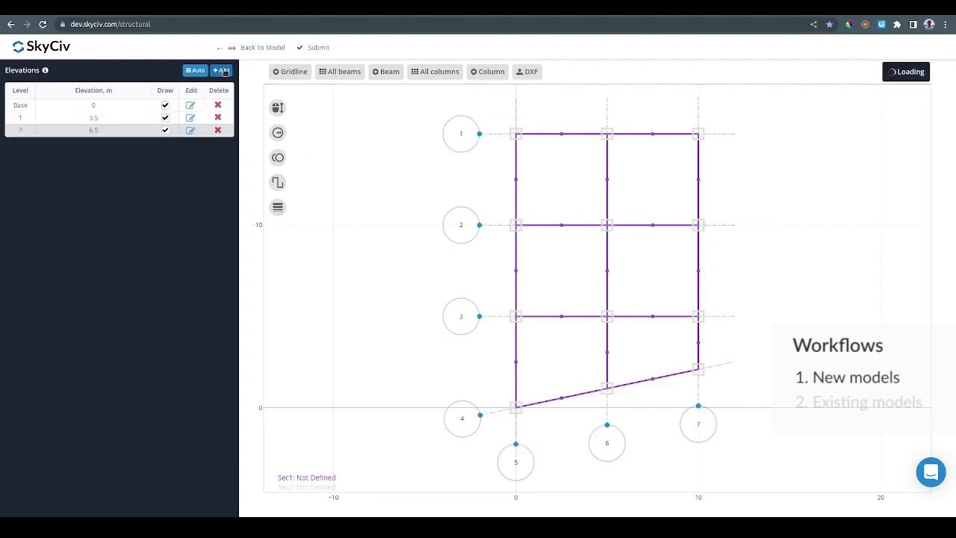
click(94, 129)
text(7)
click(104, 158)
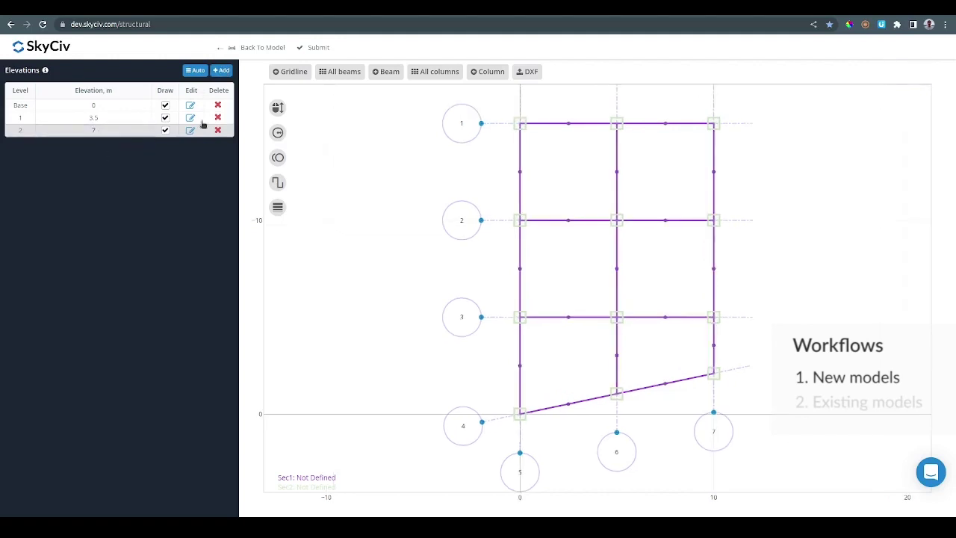
click(221, 71)
click(115, 143)
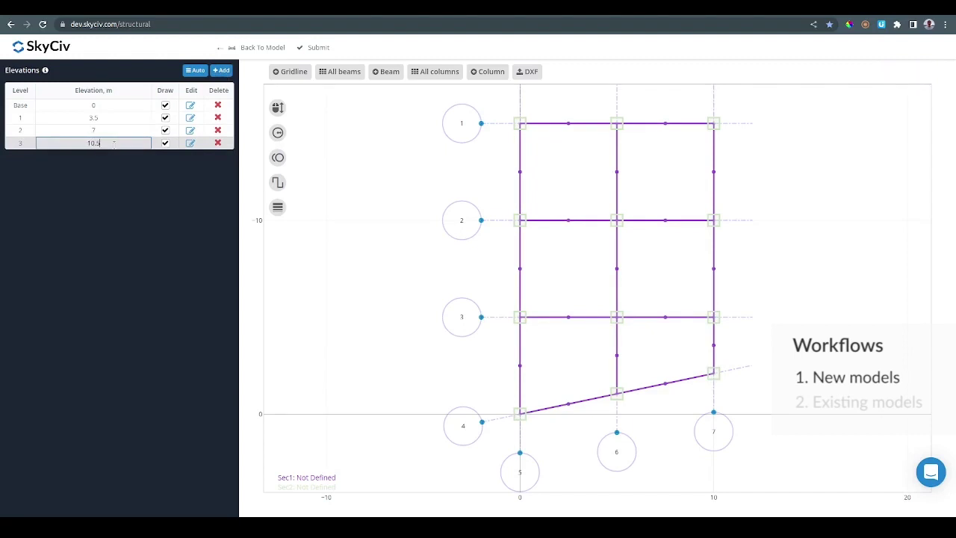
key(Return)
Submit the four levels and orbit the frame to an isometric view
click(330, 49)
drag(495, 399, 414, 413)
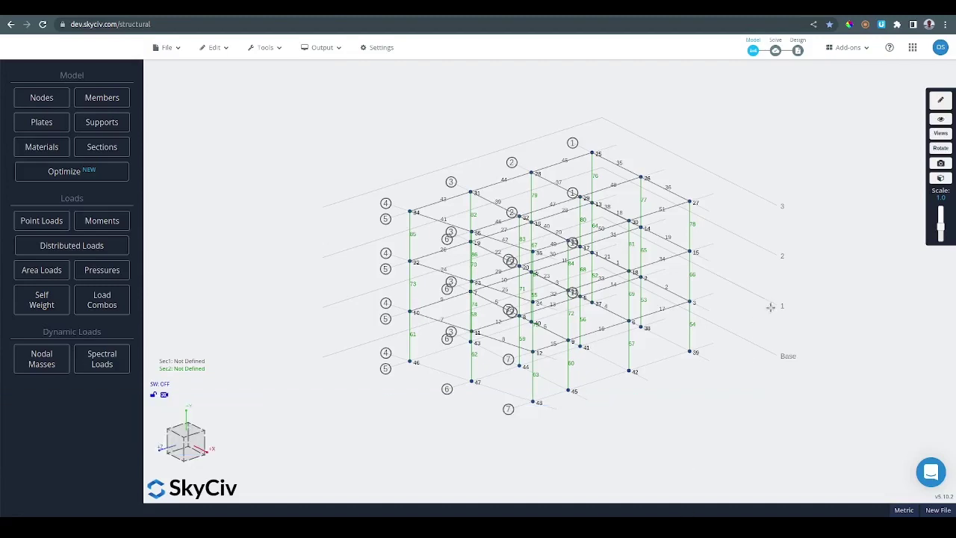
click(763, 198)
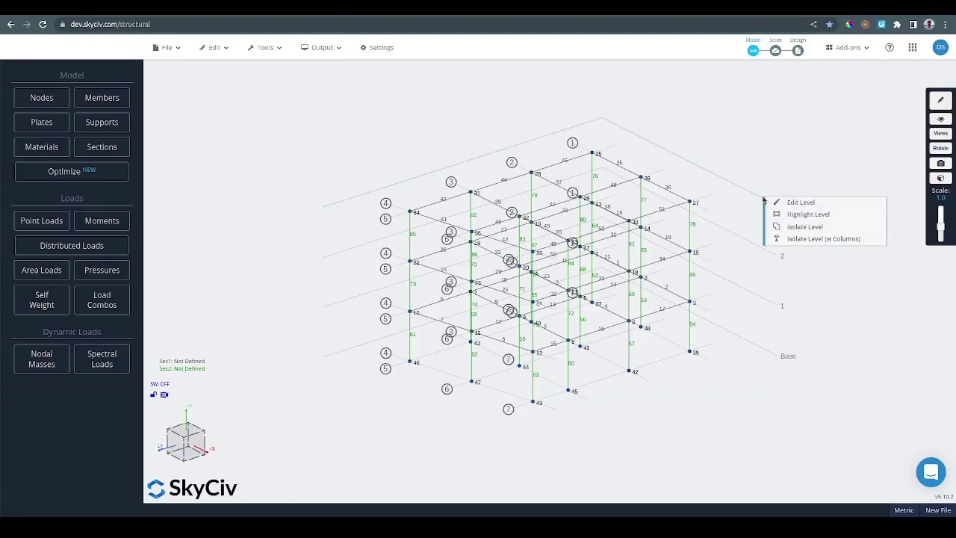
click(809, 204)
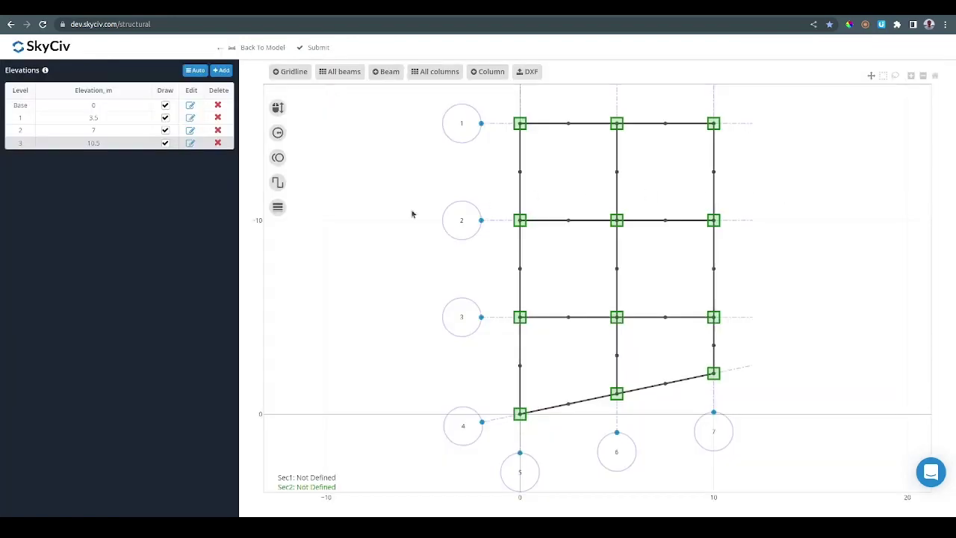
double_click(122, 145)
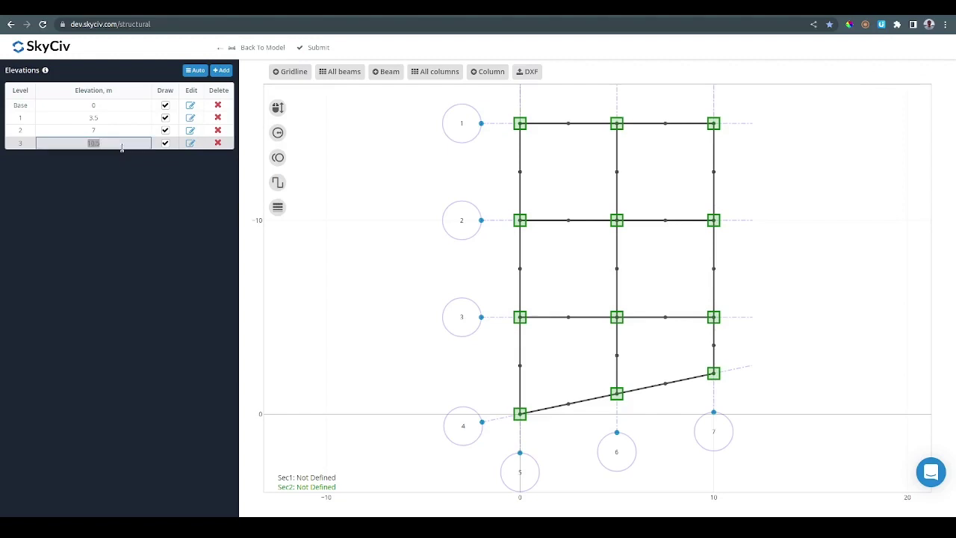
text(1)
click(314, 48)
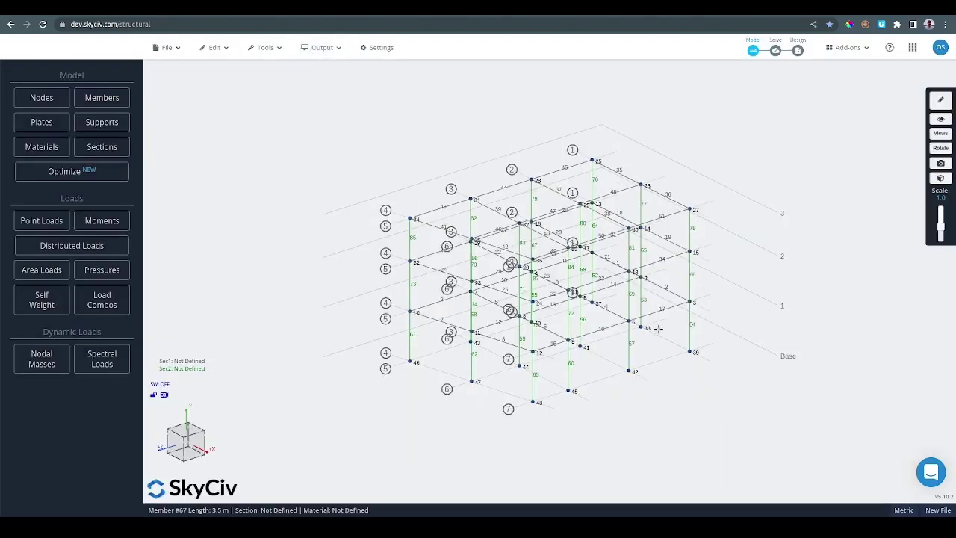
Highlight level 3 in the model, then isolate it on its own
drag(742, 378, 709, 400)
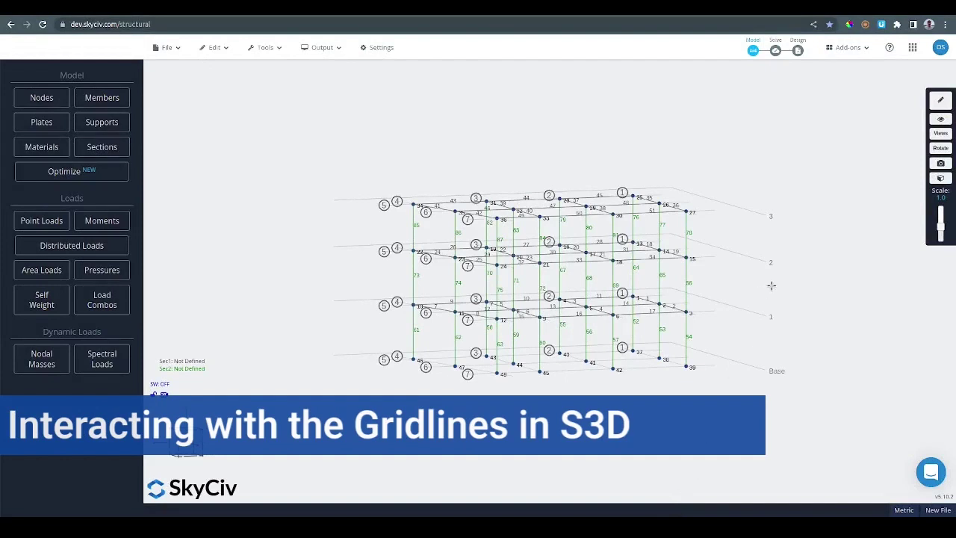
click(742, 207)
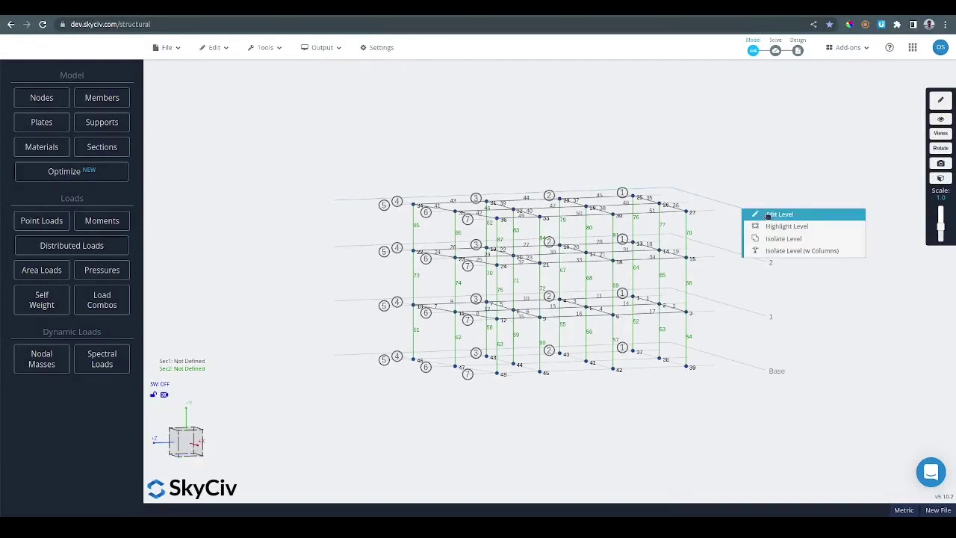
click(815, 226)
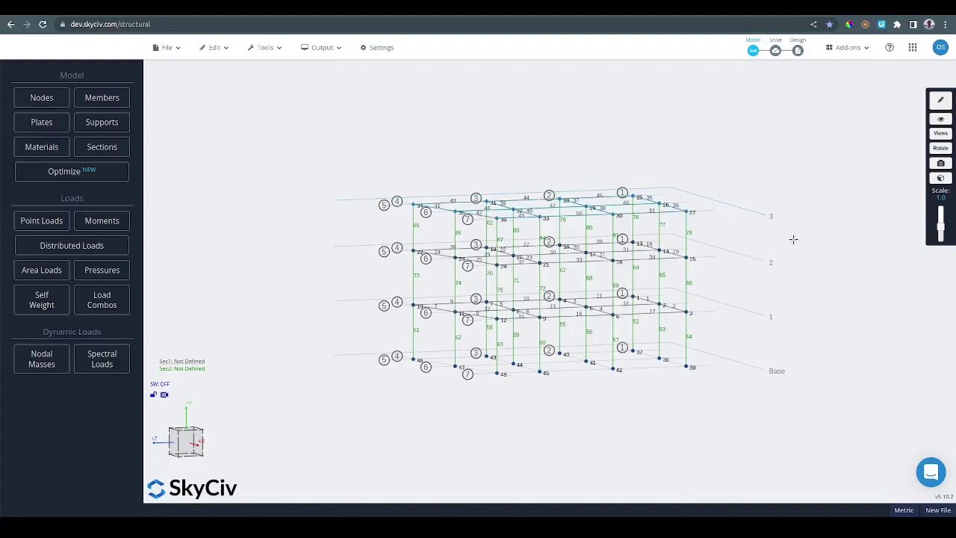
click(759, 212)
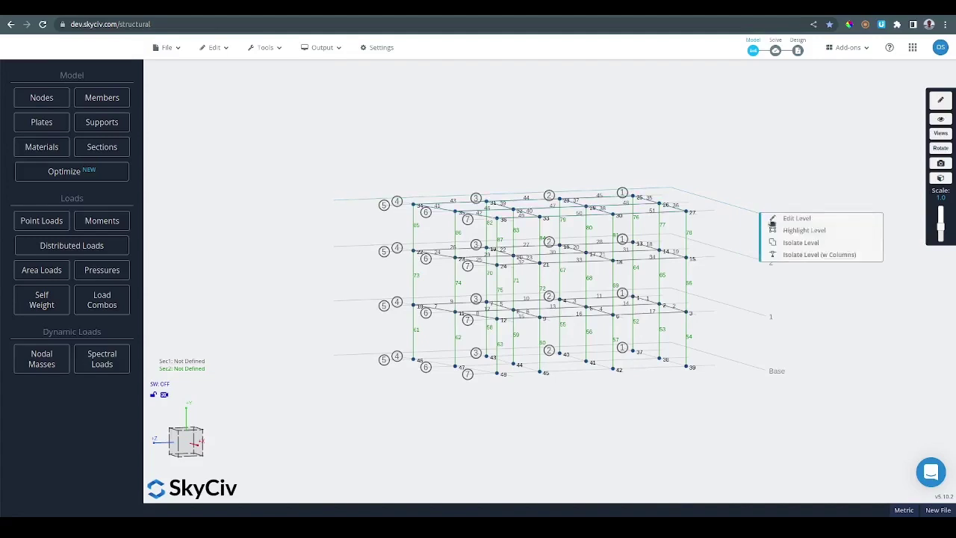
click(811, 243)
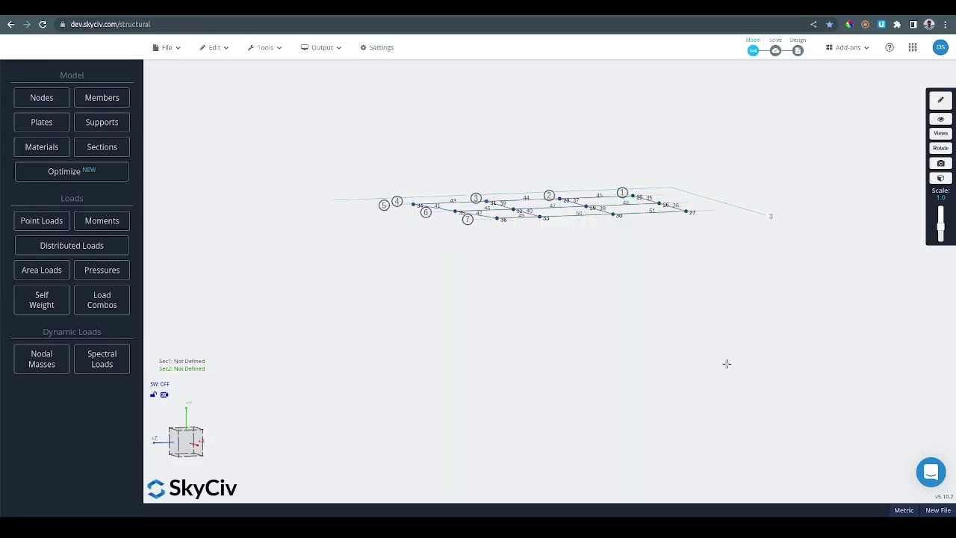
Show the whole model again, then isolate the top level with its columns
right_click(777, 286)
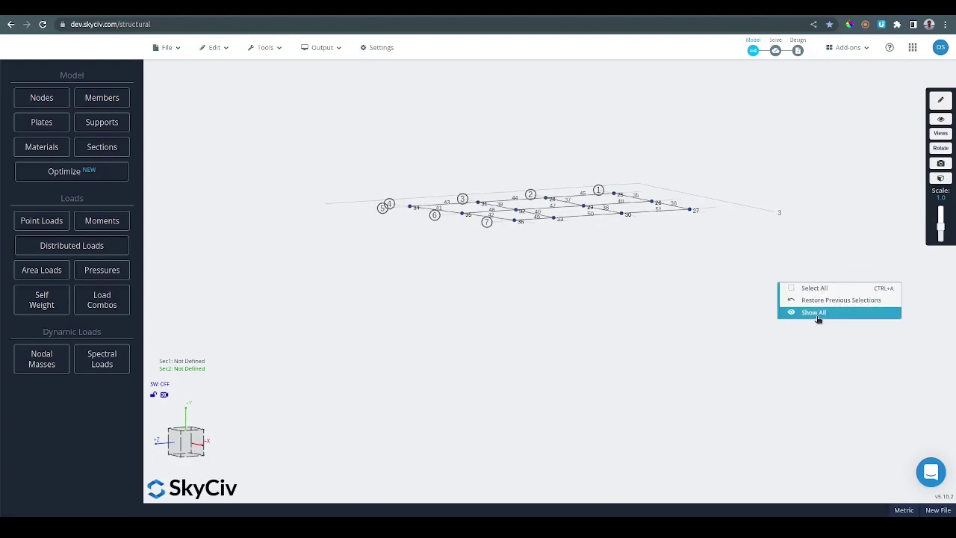
click(818, 317)
click(756, 212)
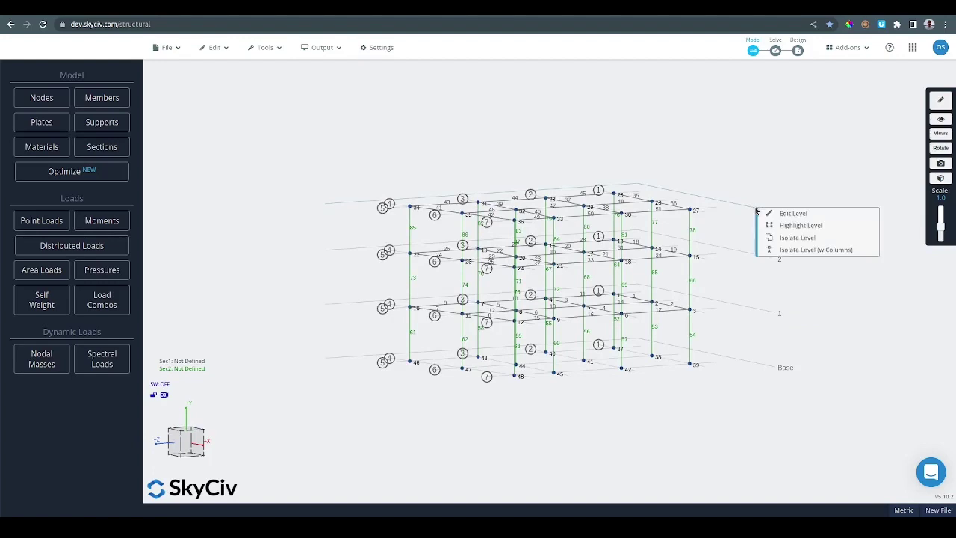
click(812, 249)
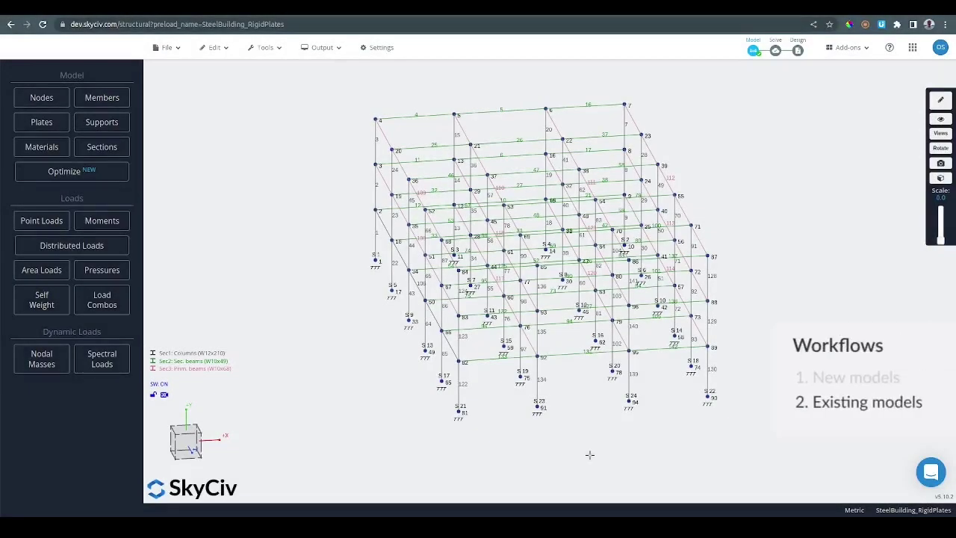
Rotate the steel building and launch Tools > Gridlines & Elevations
right_drag(659, 455, 592, 451)
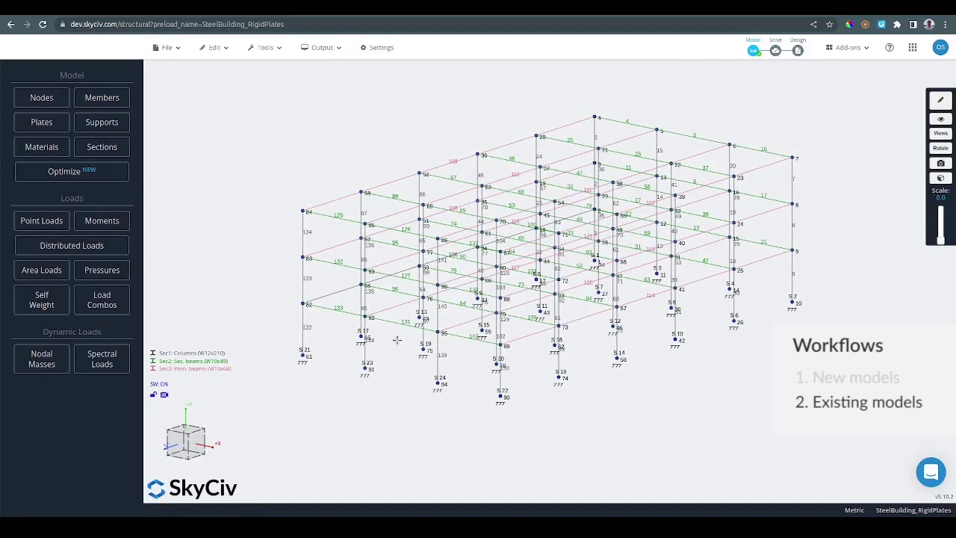
mouse_move(275, 51)
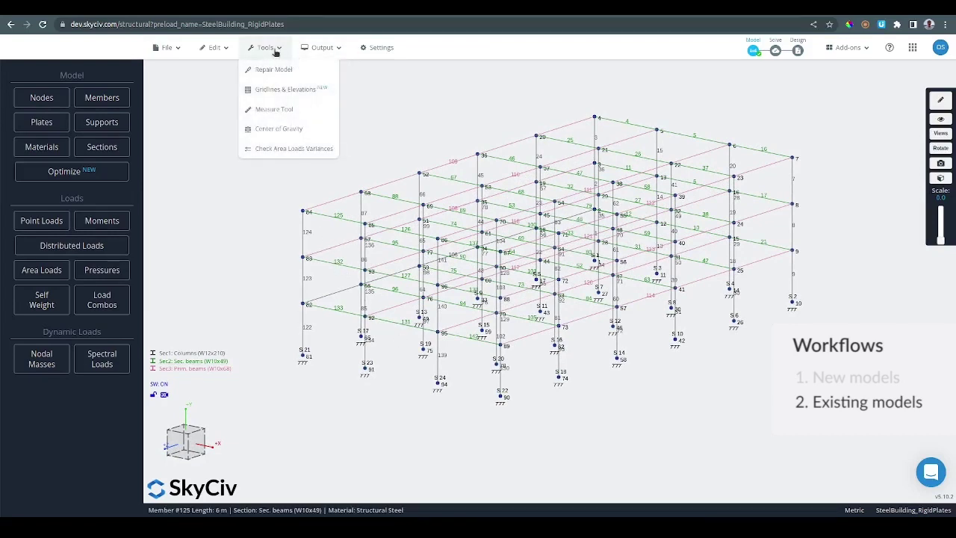
click(284, 87)
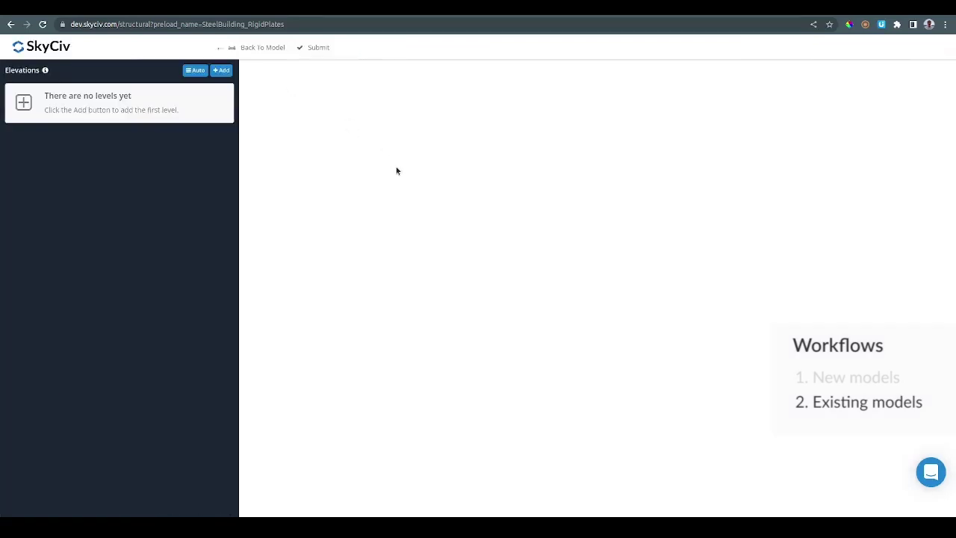
Auto-generate levels (0, 4, 7.6, 11.2 m) with gridline detection, then view levels 2 and 3
click(197, 71)
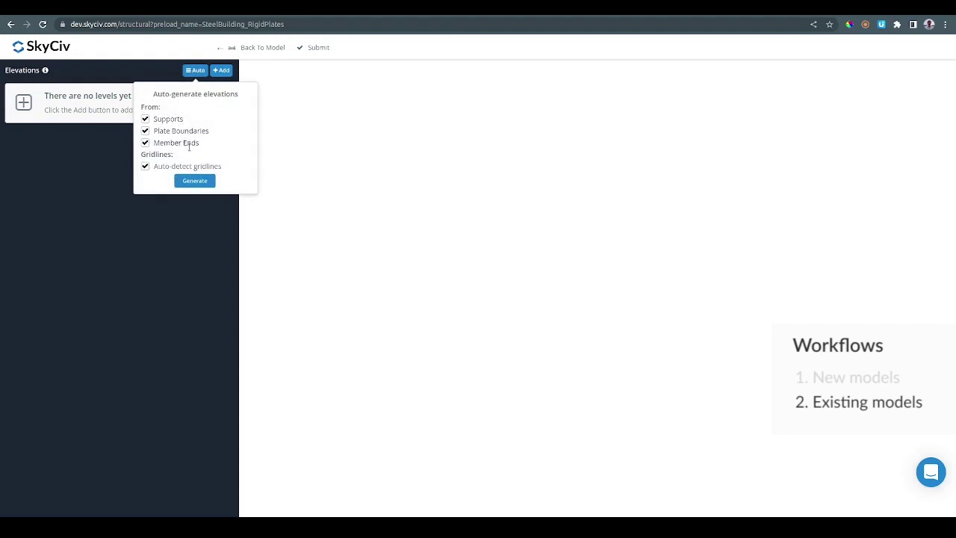
click(146, 168)
click(194, 181)
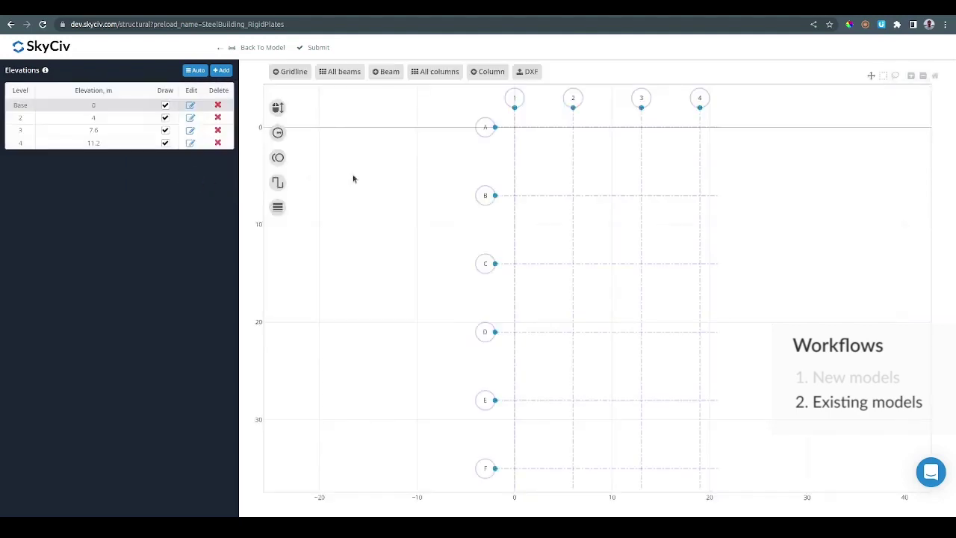
click(191, 118)
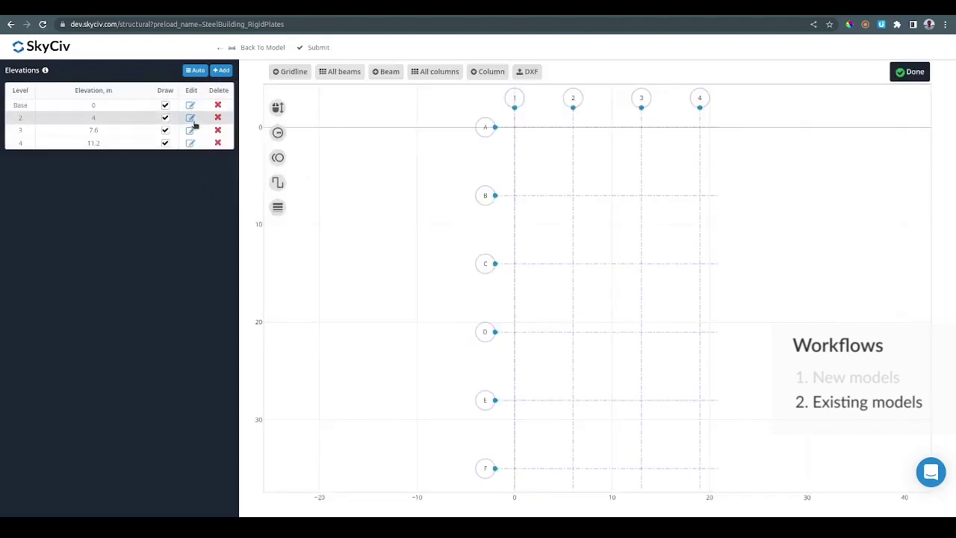
click(192, 132)
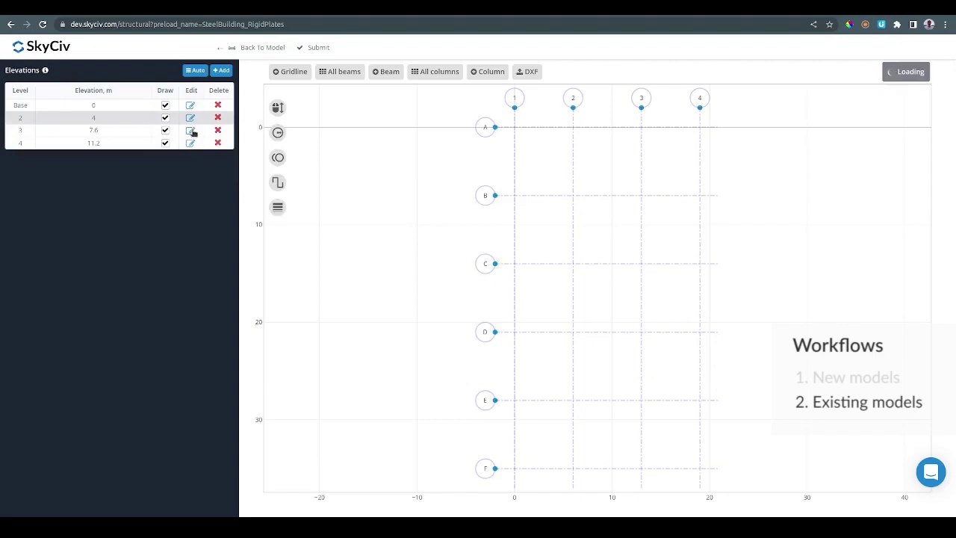
Submit the generated gridlines 1–4, A–F and levels Base to 4 to the 3D model
click(321, 49)
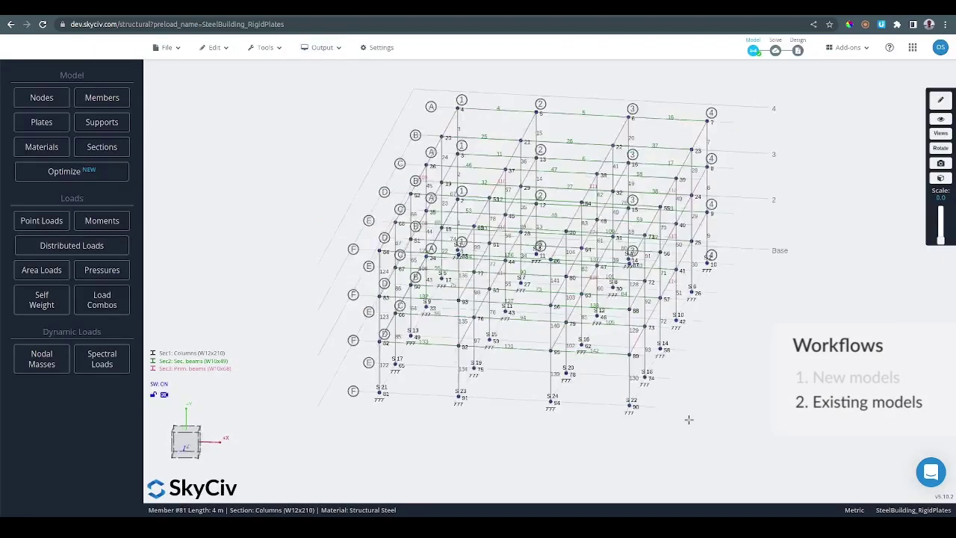